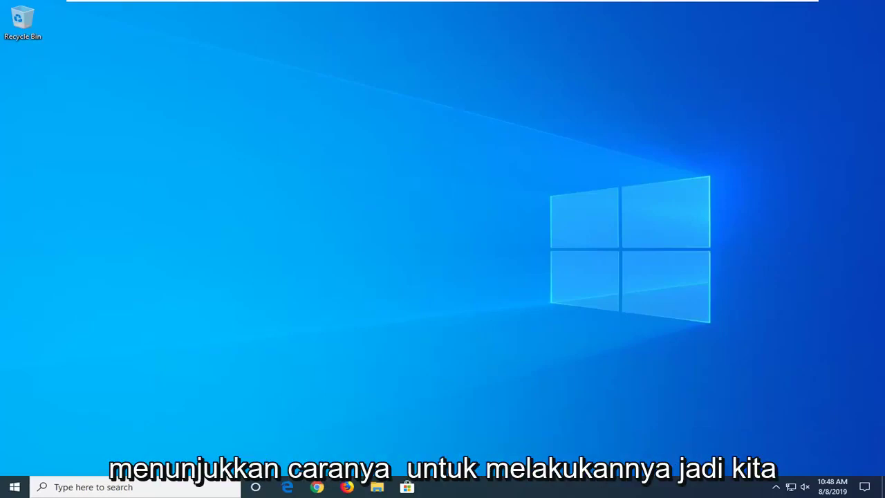
Find regedit through the system search and run Registry Editor as administrator, allowing it to make changes to the device
left_click(14, 488)
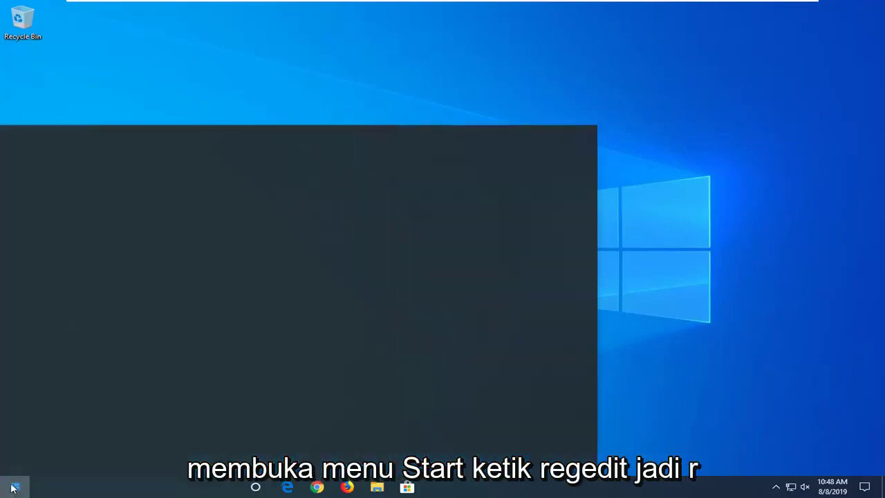
type("regedit")
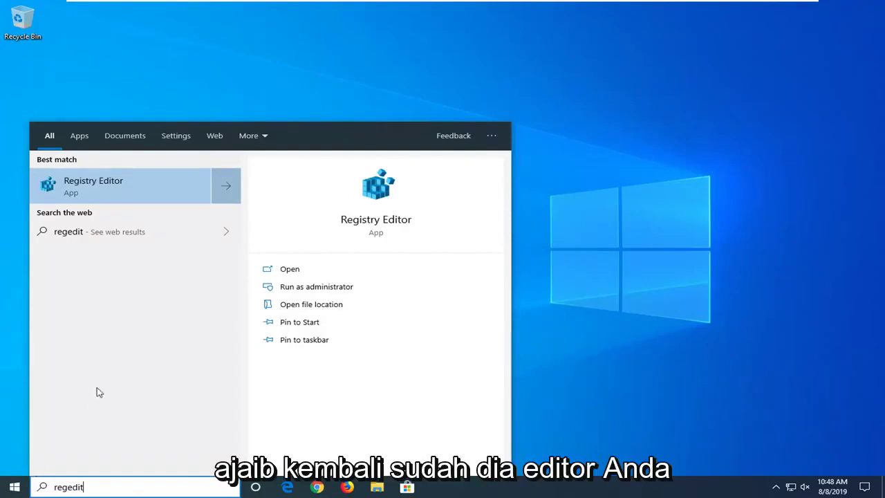
right_click(86, 191)
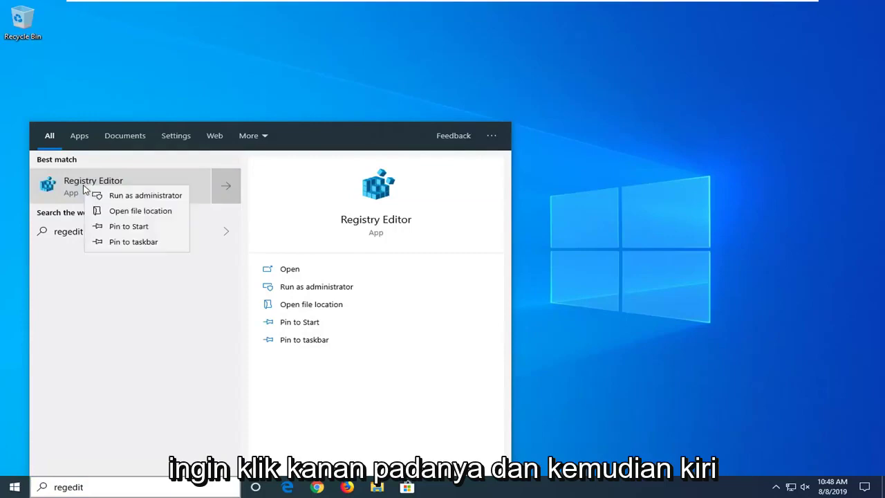
left_click(127, 197)
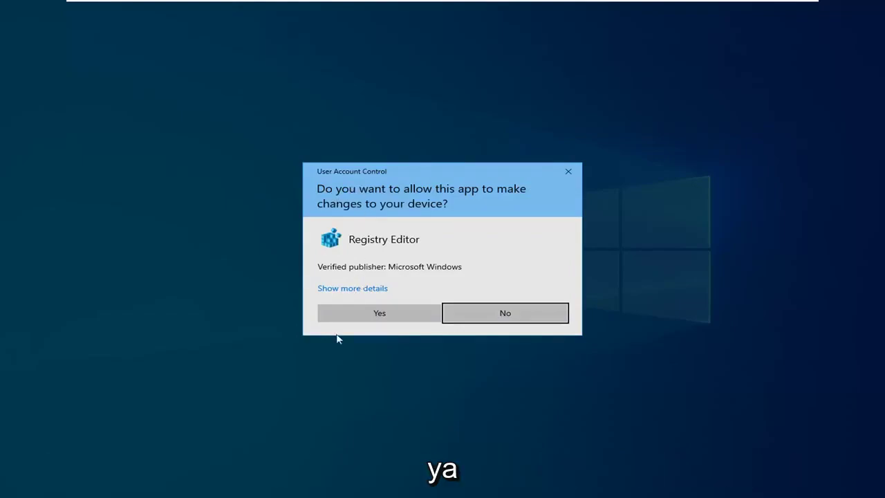
left_click(331, 313)
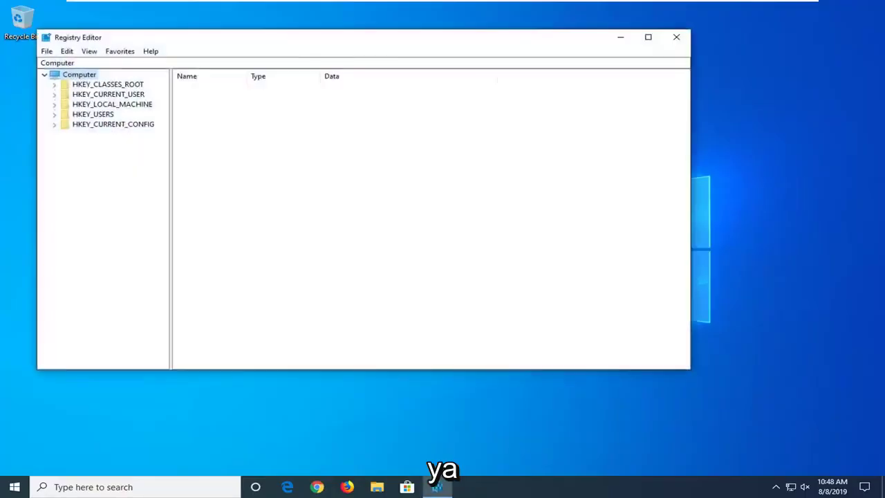
left_click_drag(433, 30, 433, 36)
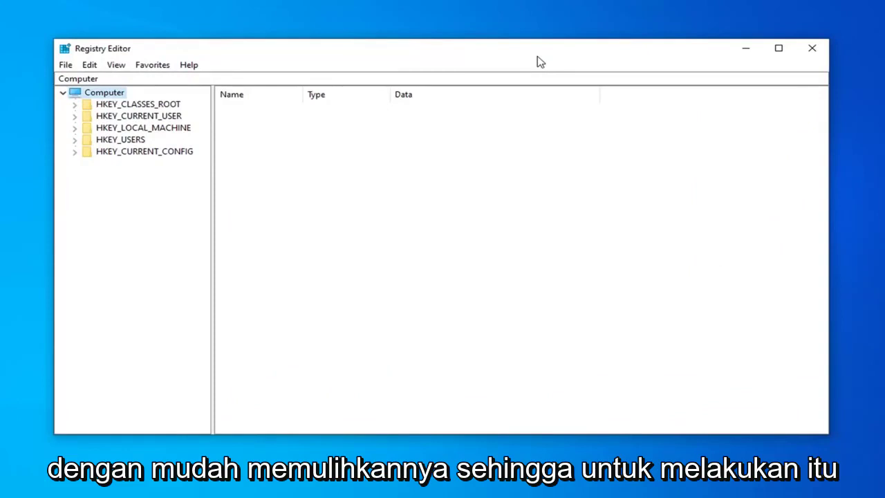
left_click(67, 68)
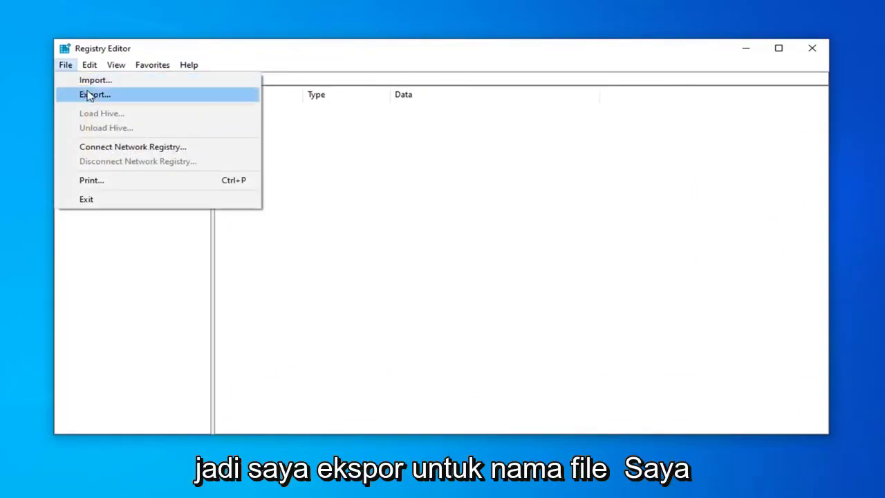
left_click(86, 94)
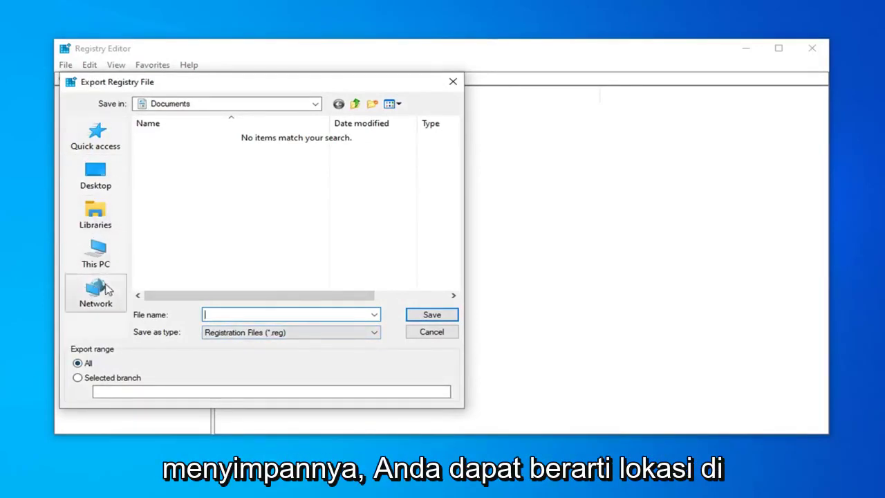
left_click(430, 334)
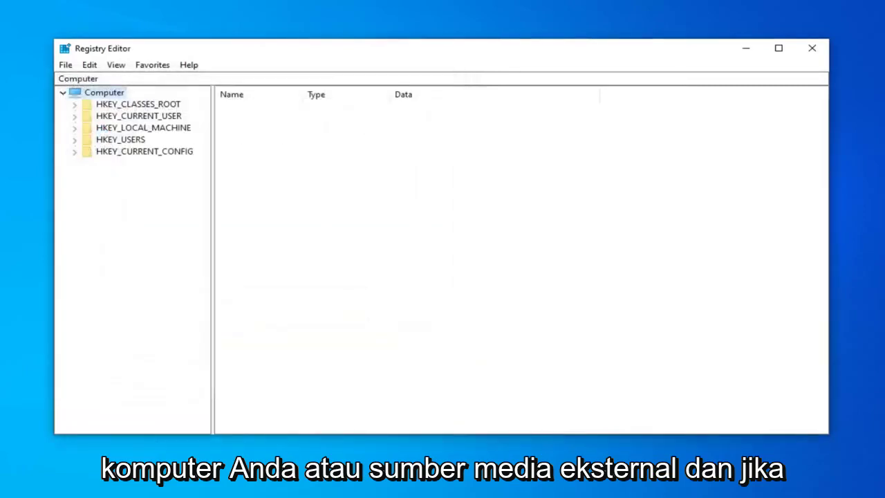
left_click(66, 65)
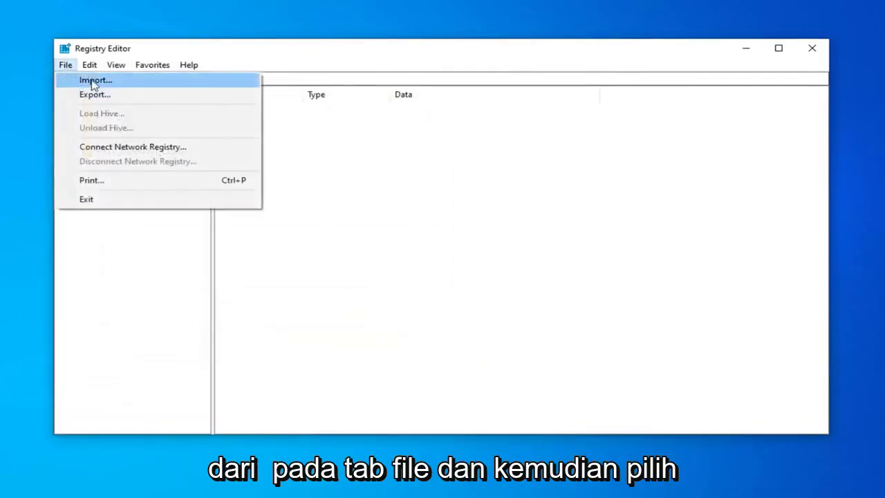
left_click(94, 81)
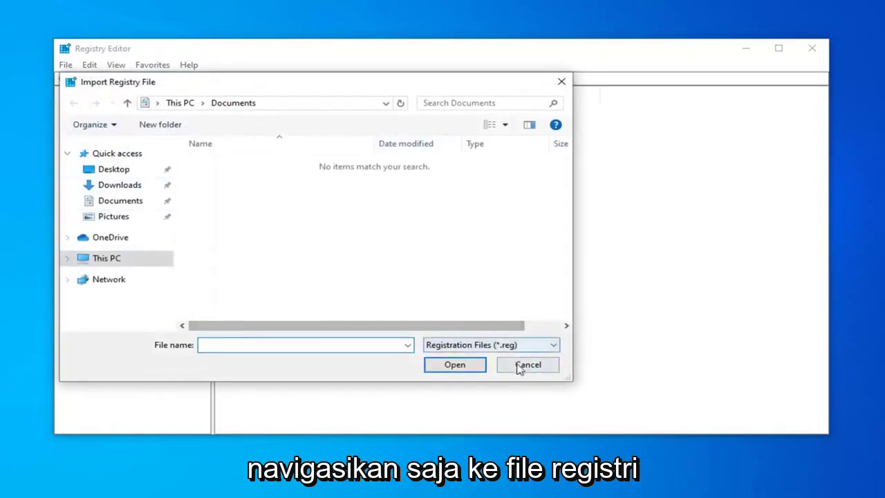
left_click(520, 367)
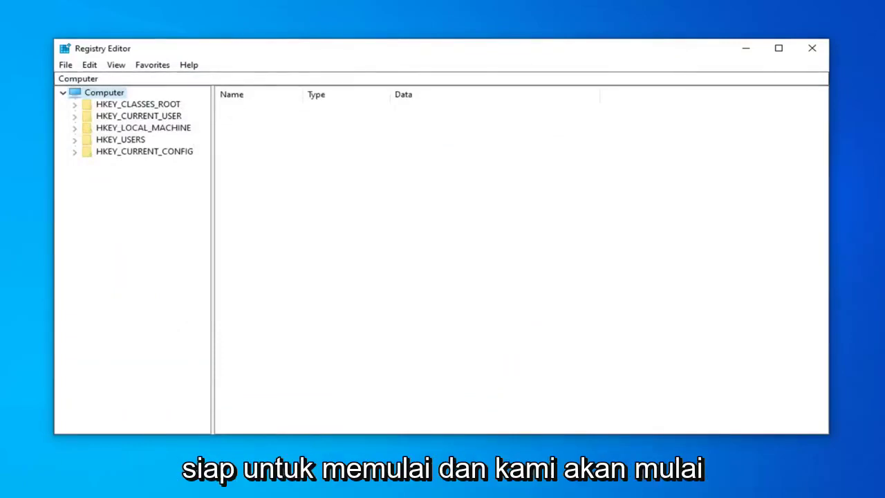
Navigate to the registry key HKEY_CURRENT_USER\SOFTWARE\Microsoft\Office\16.0, widen the key tree and expand 16.0
left_click(148, 118)
double_click(106, 122)
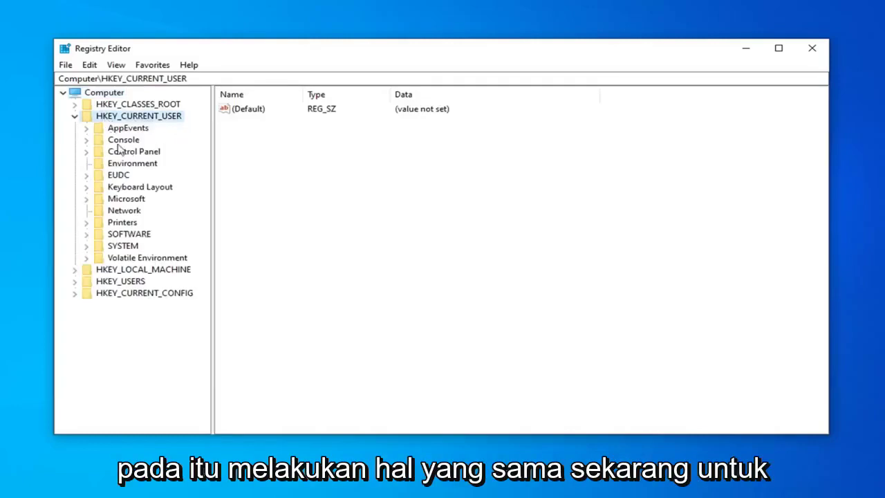
double_click(121, 235)
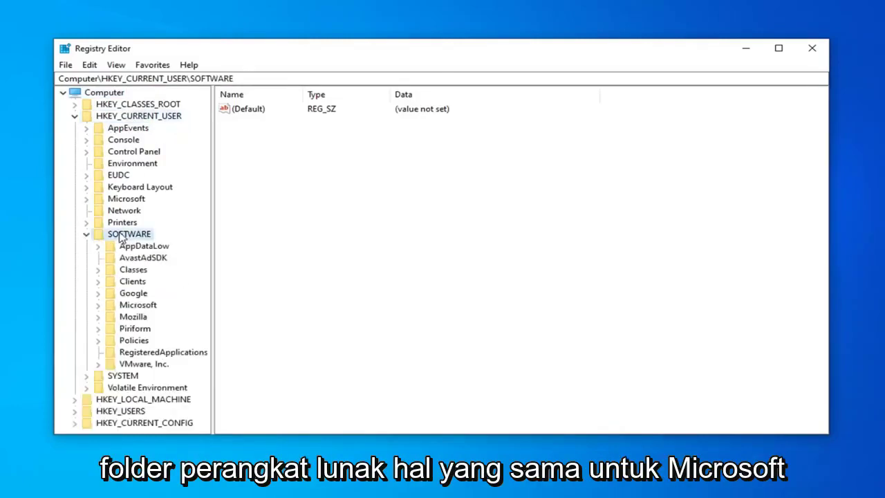
double_click(135, 305)
scroll(134, 311, "down", 9)
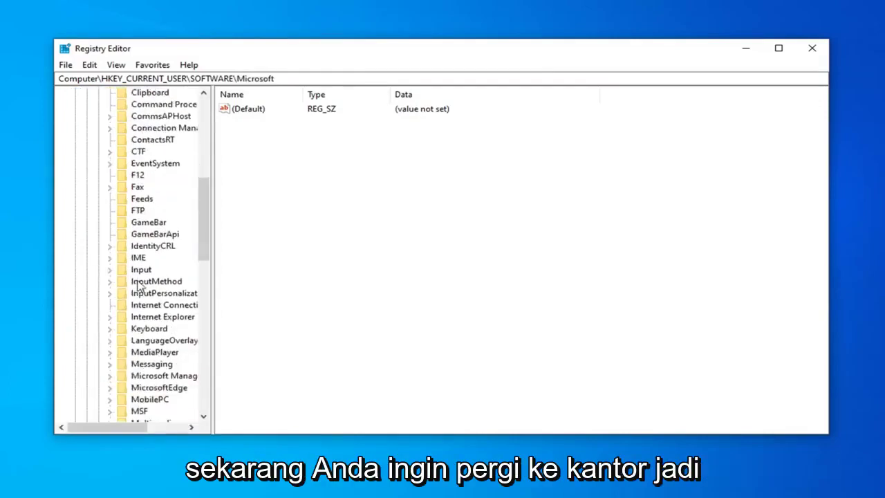
double_click(142, 246)
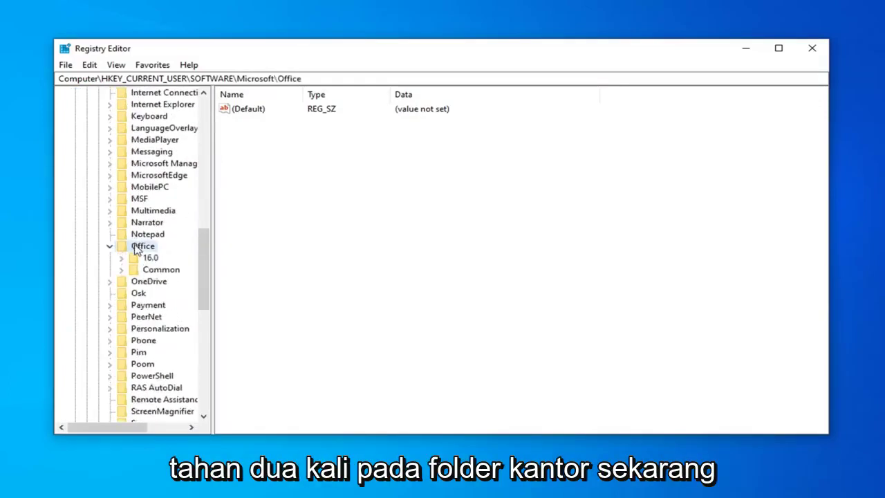
left_click_drag(217, 242, 274, 238)
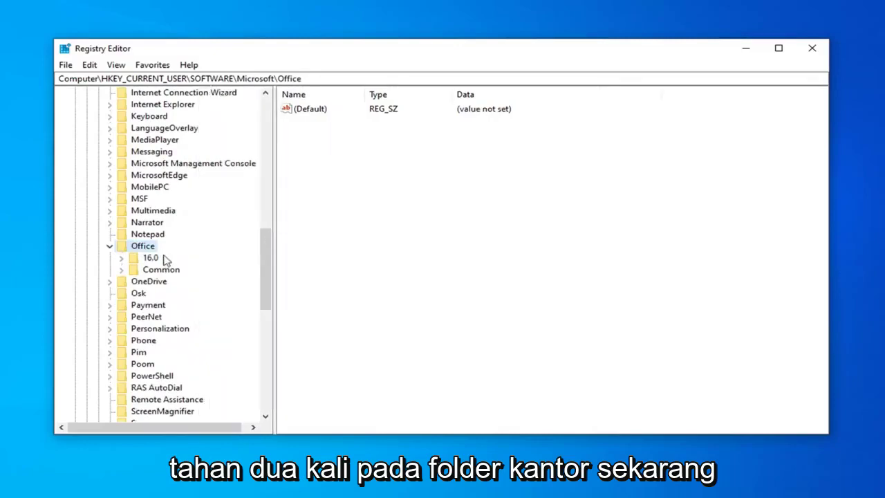
left_click(150, 258)
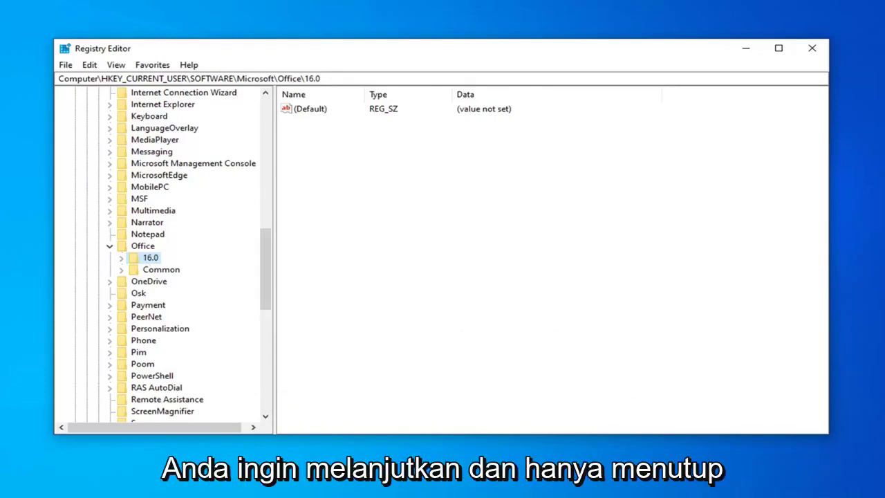
left_click(121, 258)
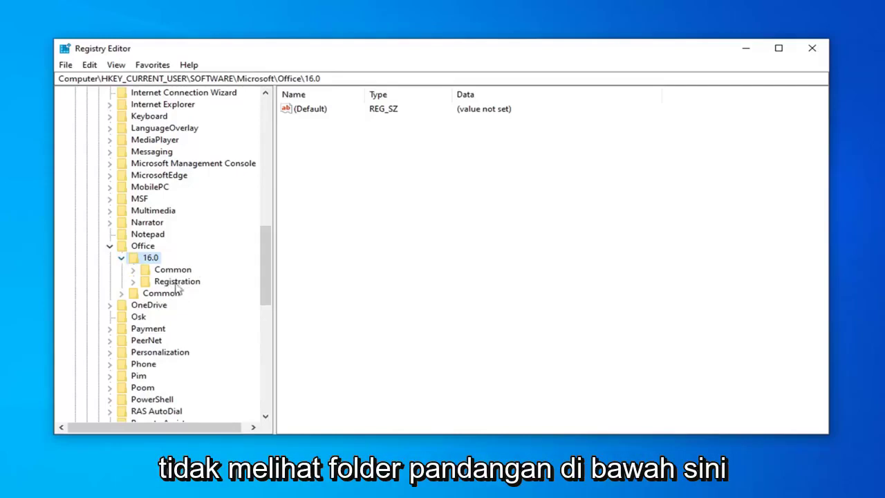
Create a new key named Outlook under the Office 16.0 key
right_click(153, 260)
mouse_move(216, 285)
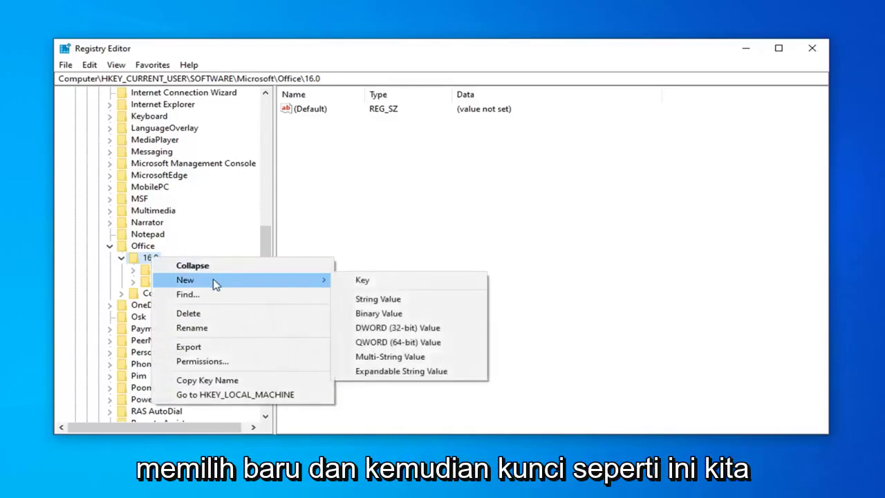
left_click(362, 283)
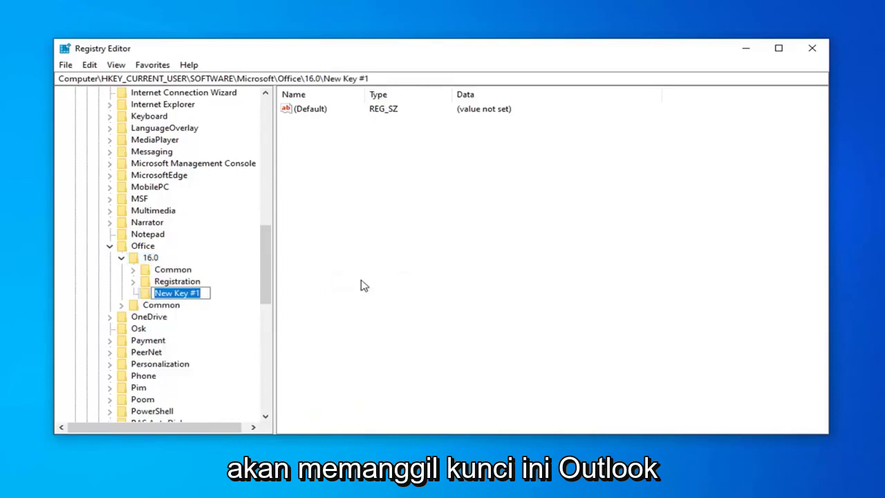
type("Outlook")
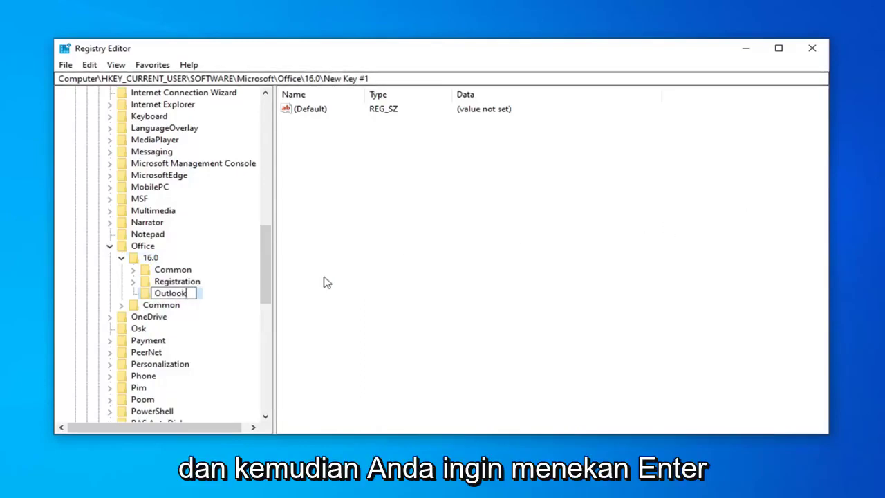
key("Return")
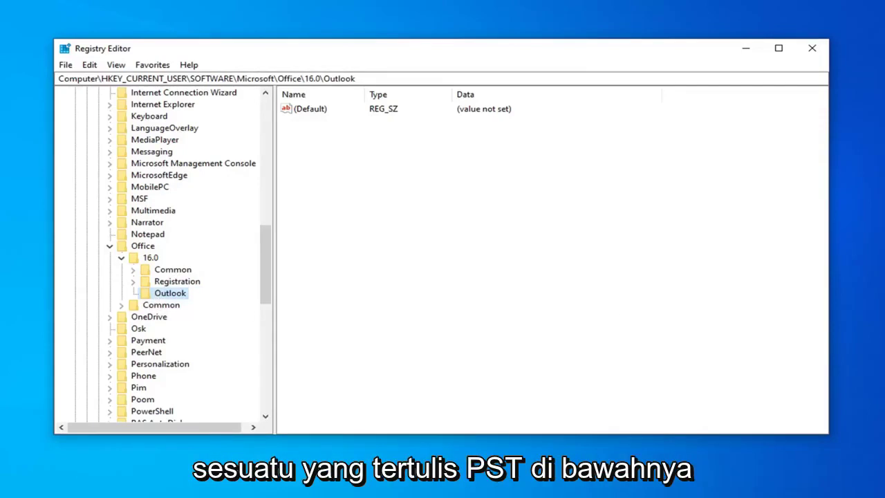
Create a new subkey named PST inside the Outlook key
right_click(164, 298)
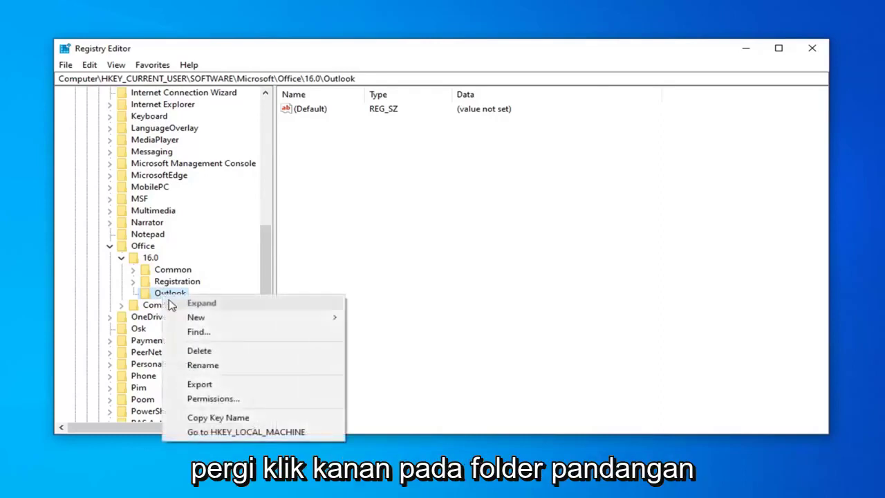
mouse_move(196, 322)
left_click(384, 324)
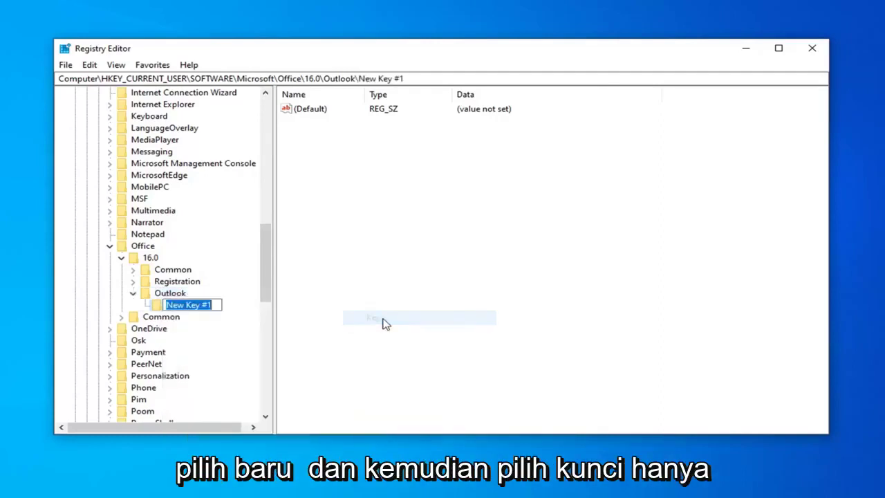
type("PST")
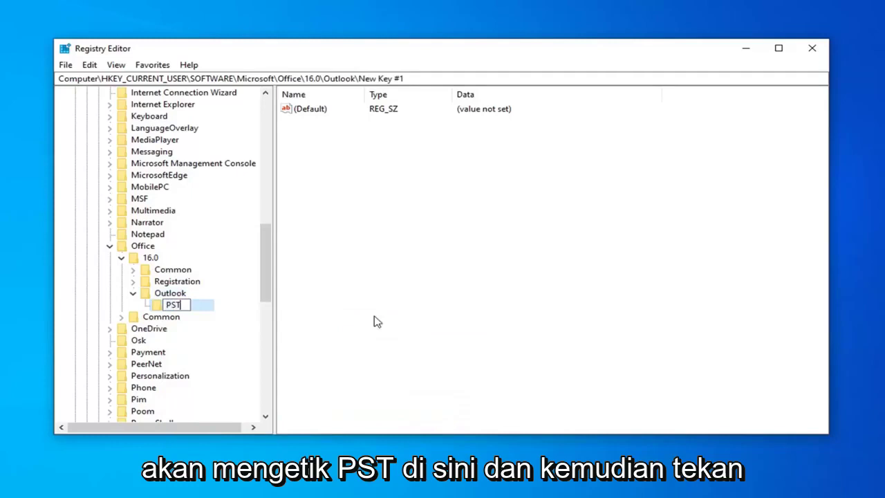
key("Return")
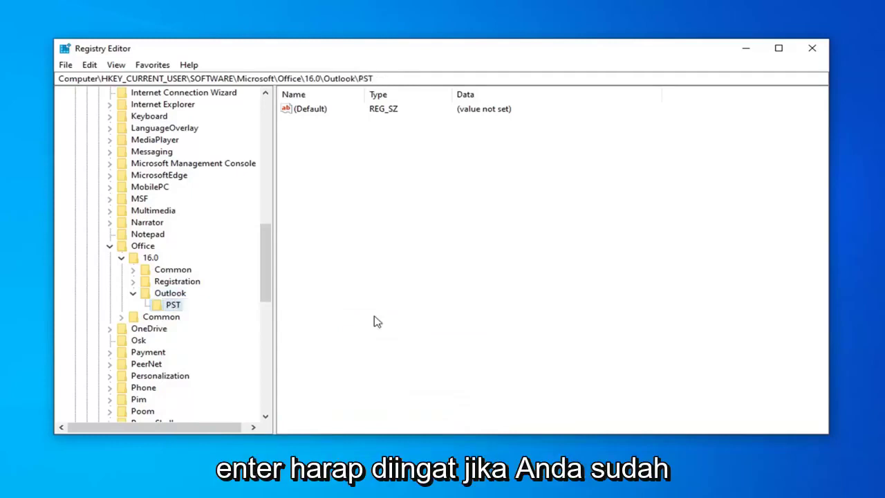
left_click(136, 294)
left_click(133, 293)
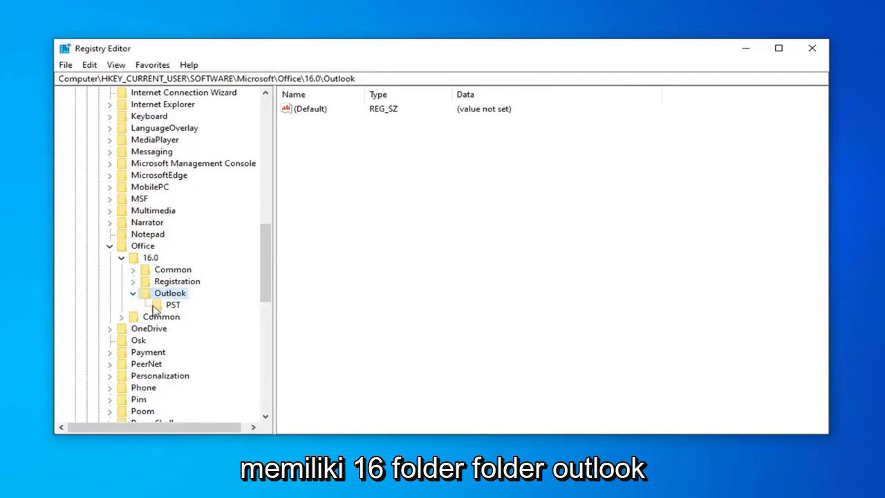
Add a DWORD (32-bit) value named MaxLargeFileSize to the PST key
left_click(166, 307)
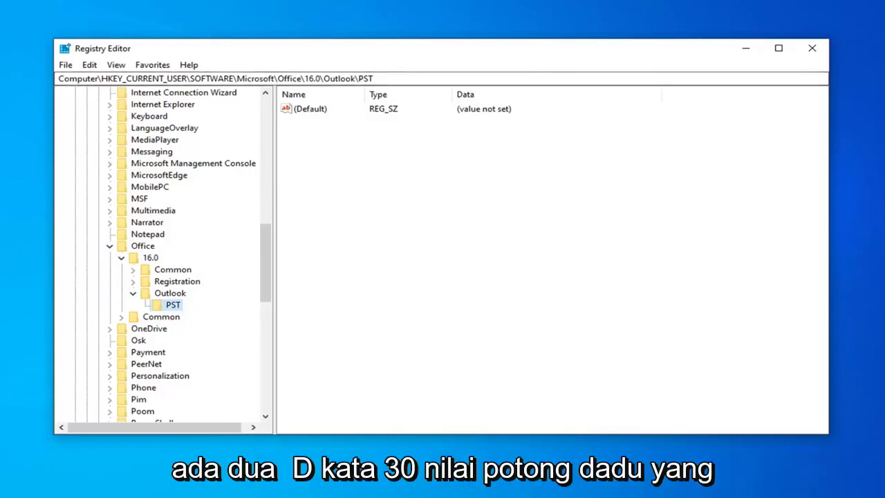
right_click(321, 134)
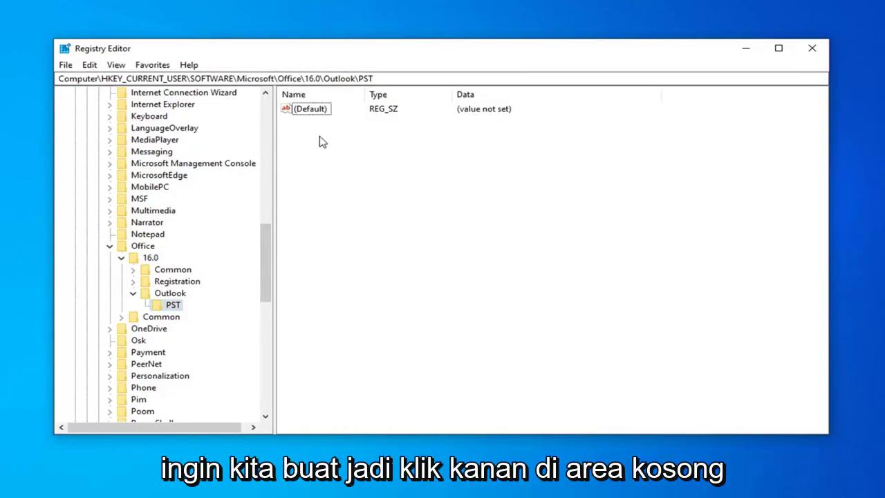
right_click(312, 136)
mouse_move(357, 144)
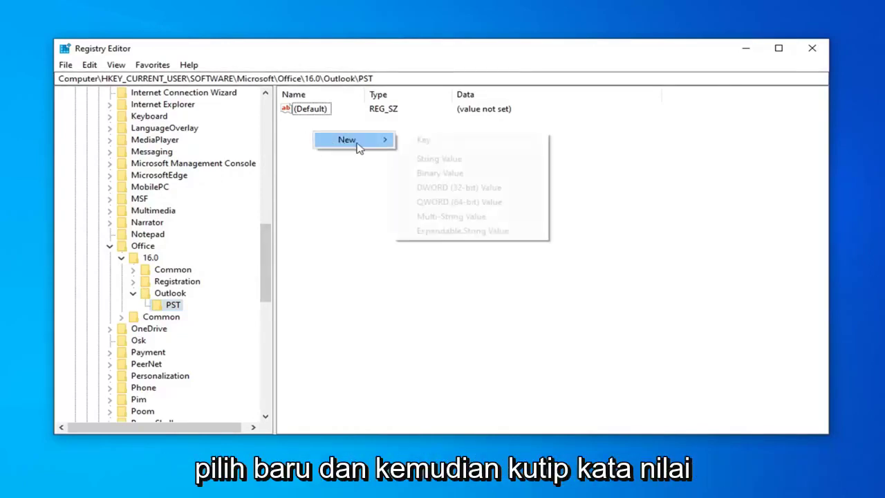
left_click(438, 193)
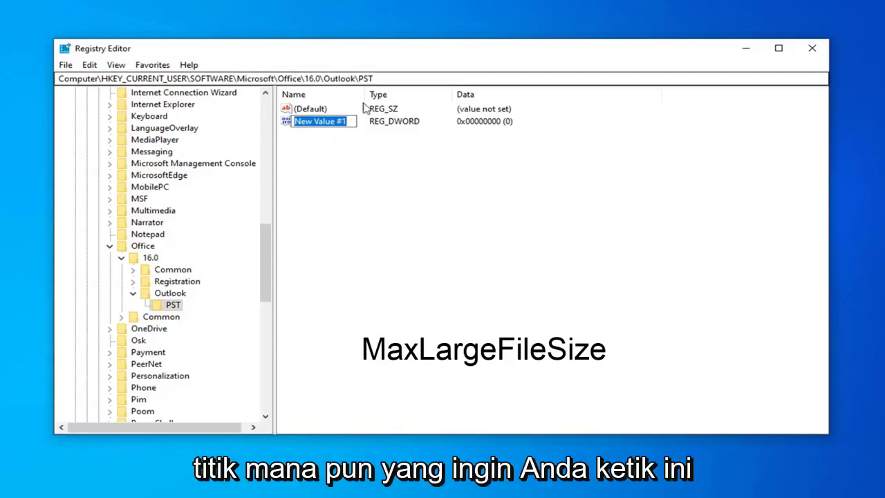
type("MaxLarge")
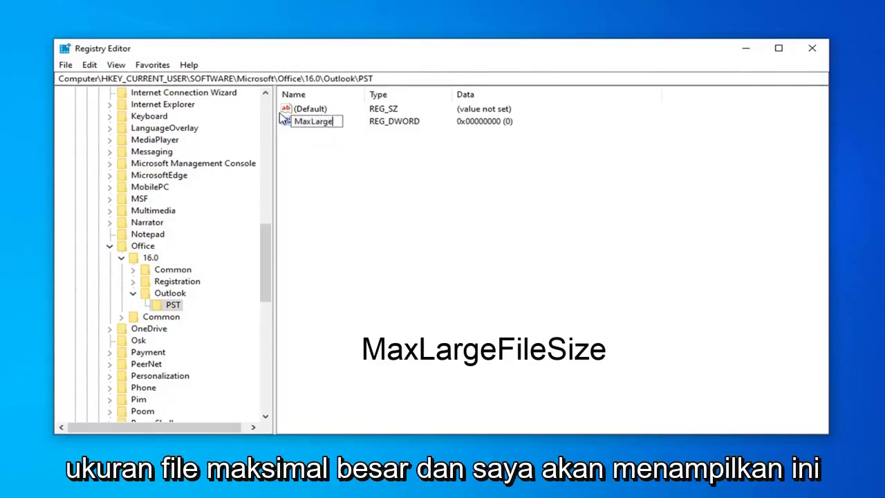
type("FileSize")
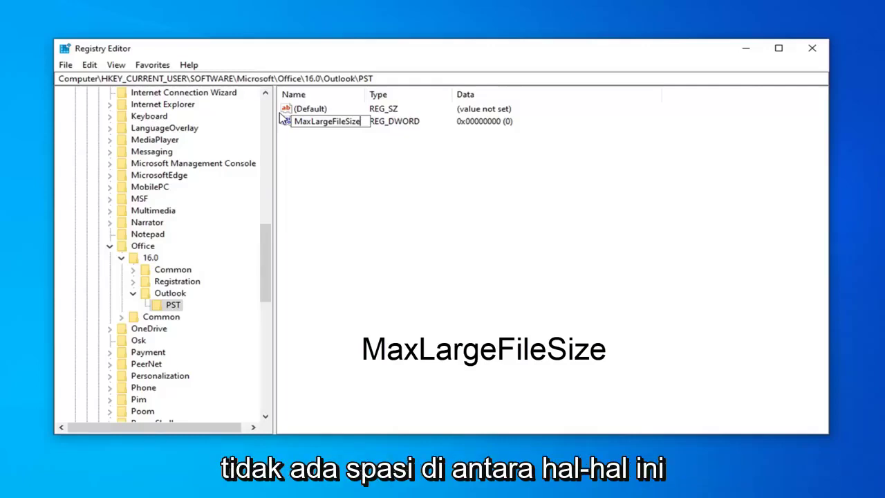
key("Return")
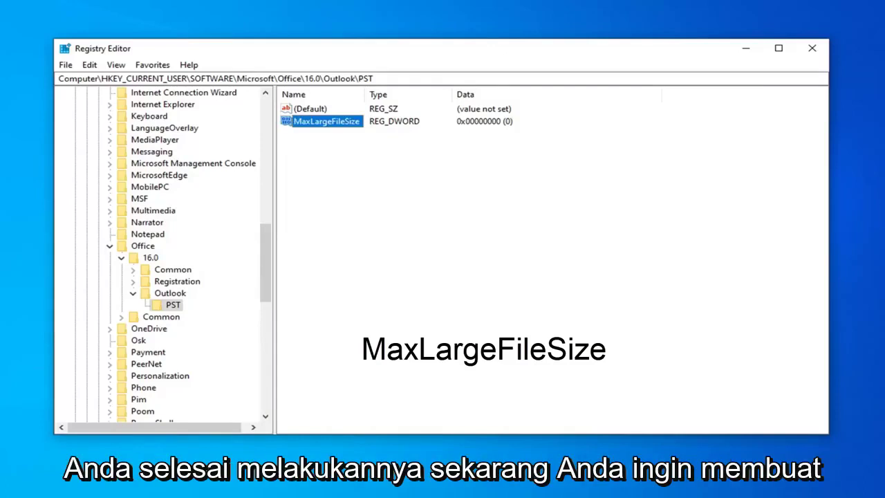
Add a second DWORD (32-bit) value named WarnLargeFileSize to the PST key
right_click(310, 145)
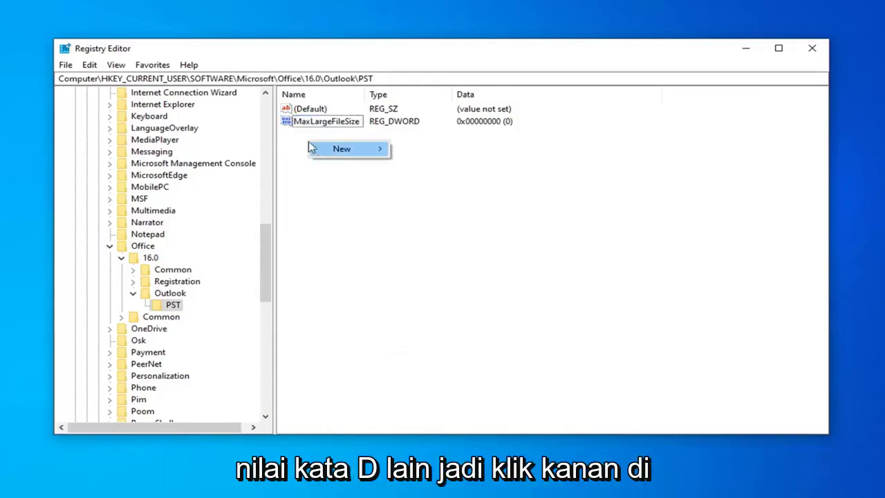
mouse_move(328, 154)
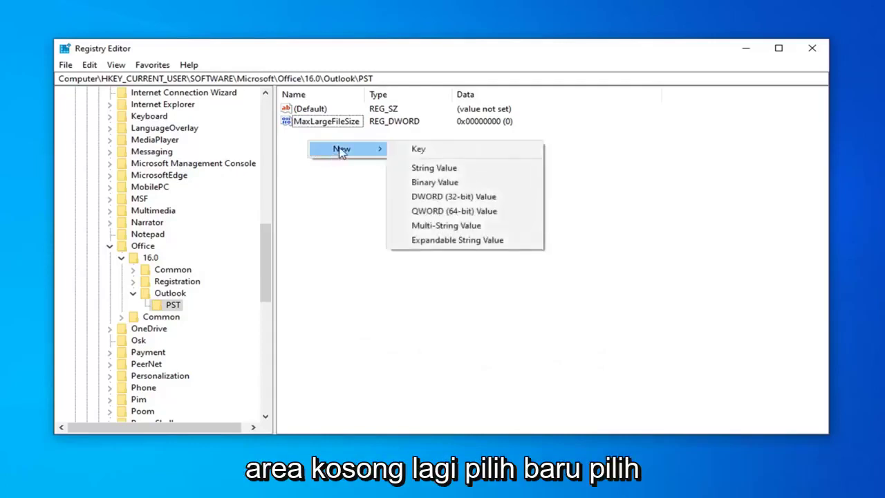
left_click(436, 198)
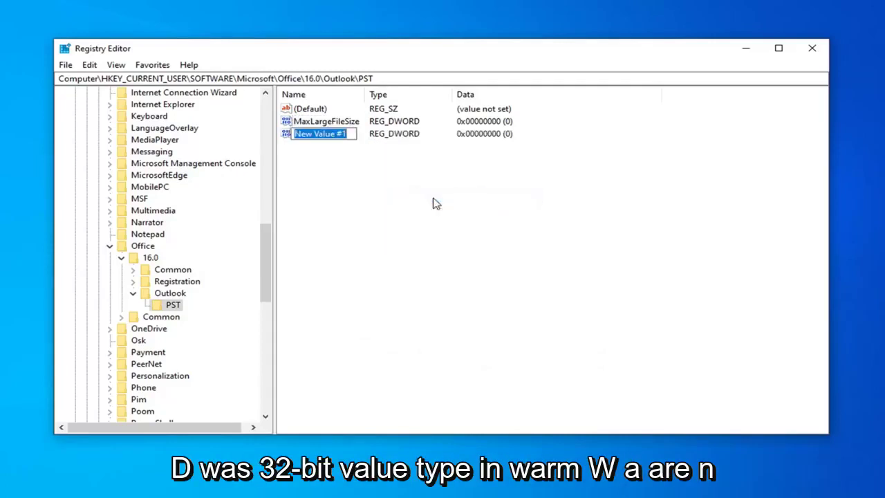
type("Warn")
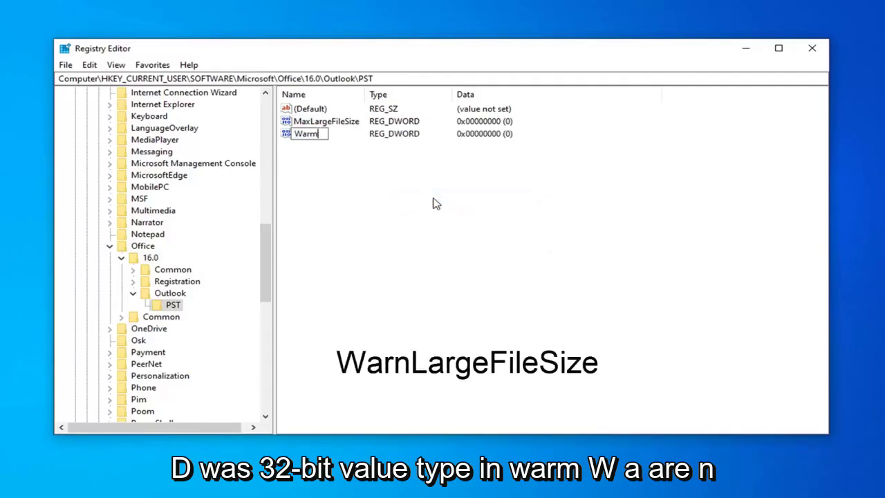
key("BackSpace")
type("nLar")
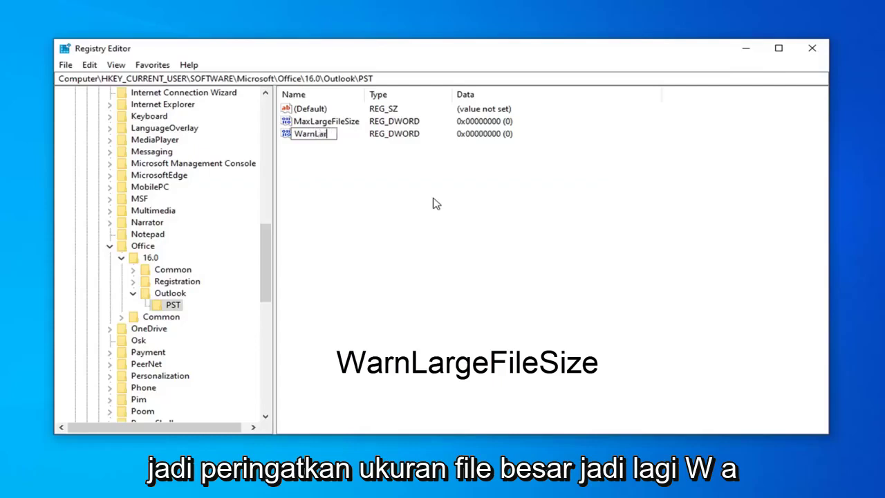
type("geFileSize")
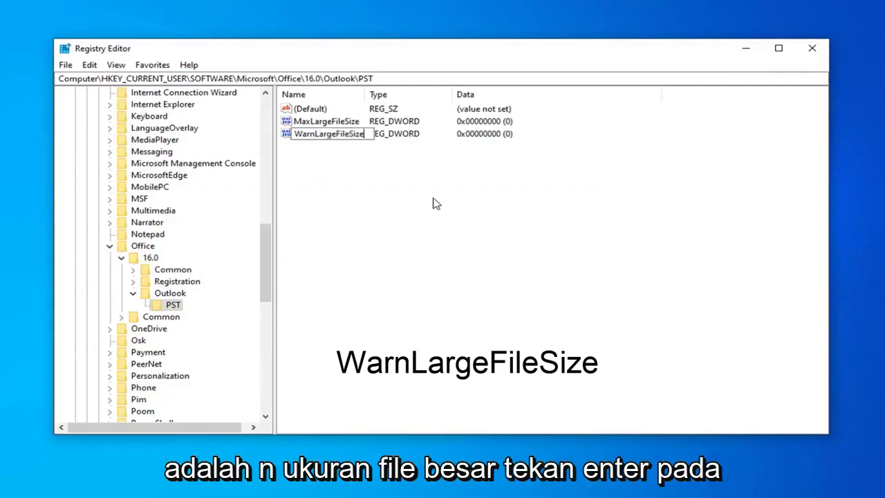
key("Return")
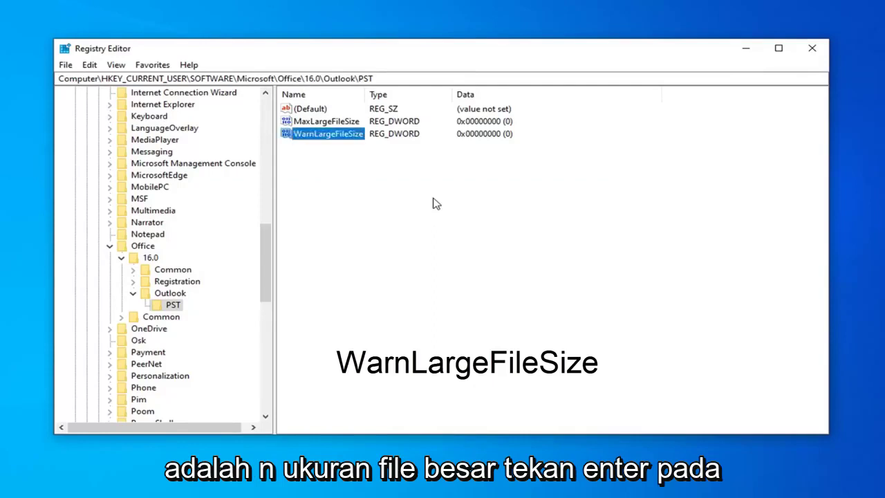
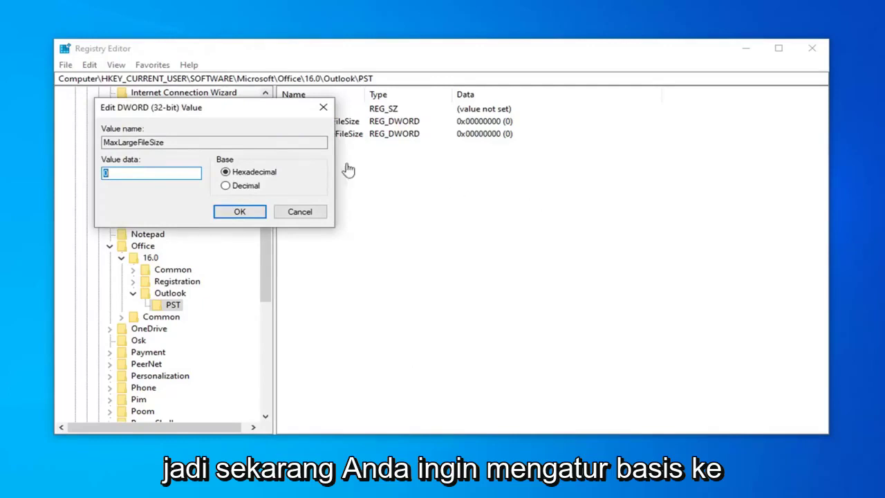
Set the base of the MaxLargeFileSize value to Decimal in its edit dialog, moving the dialog off the key tree
left_click(143, 172)
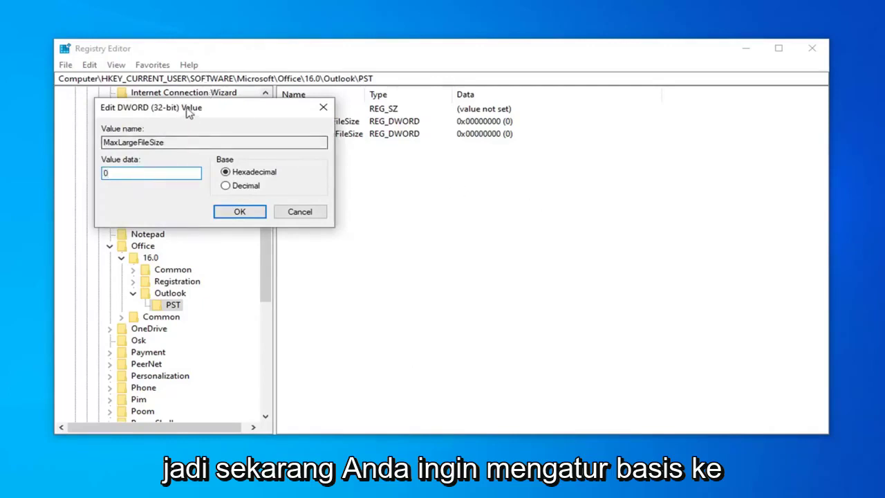
left_click_drag(187, 113, 416, 124)
left_click(455, 197)
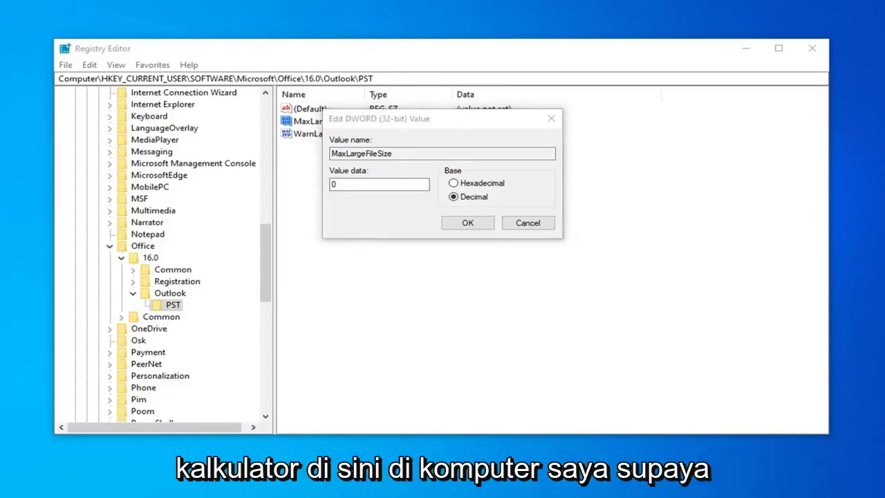
Open Calculator beside Registry Editor, close the extra Calculator window, and multiply 100 by 1024
key("super")
type("ccleaner")
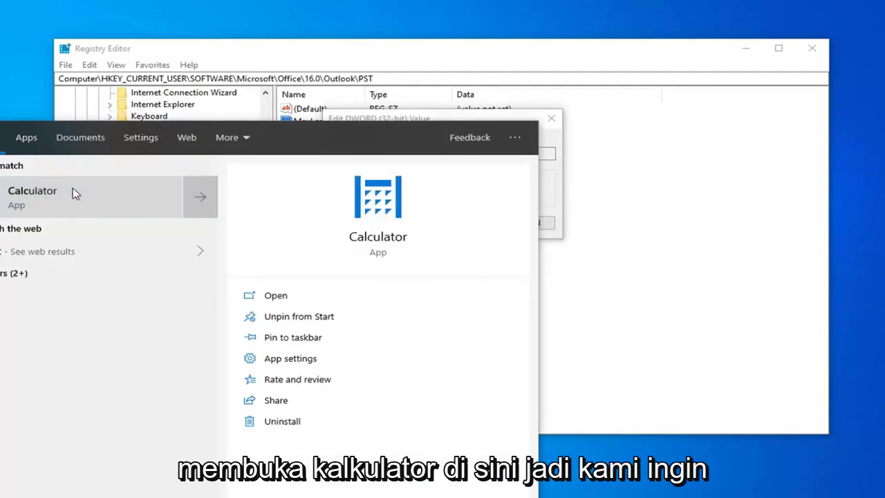
left_click(75, 194)
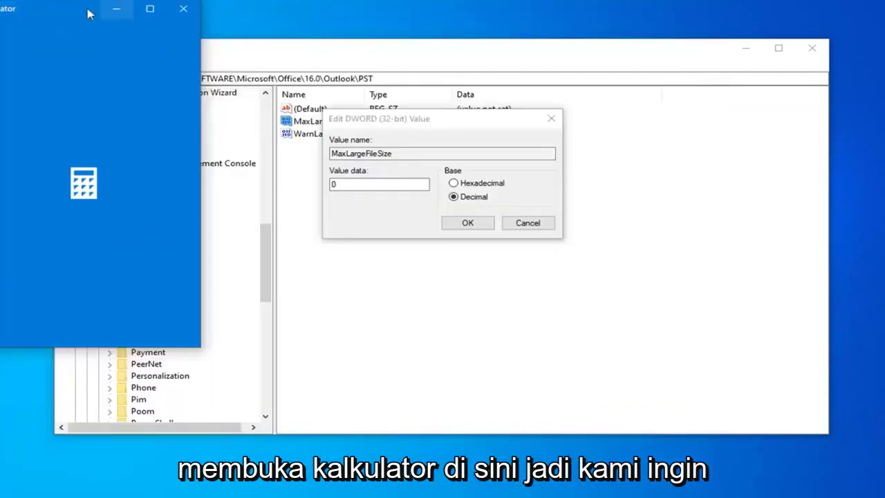
left_click_drag(44, 16, 679, 83)
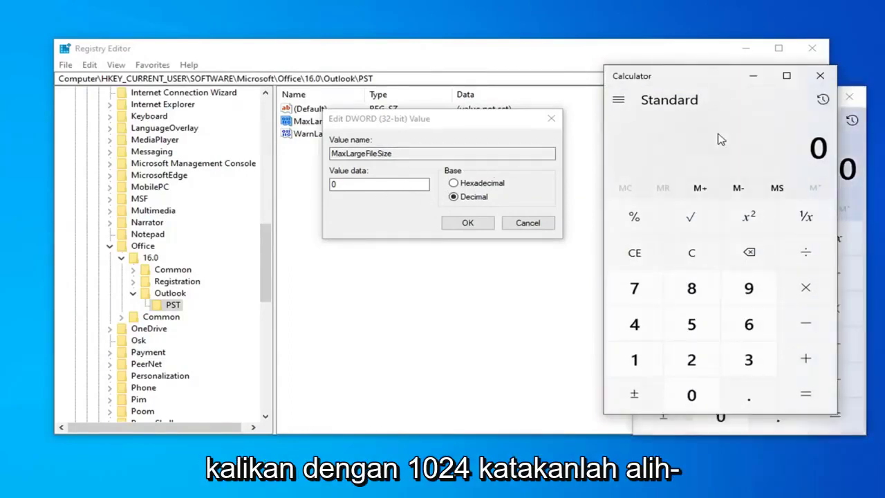
left_click(820, 77)
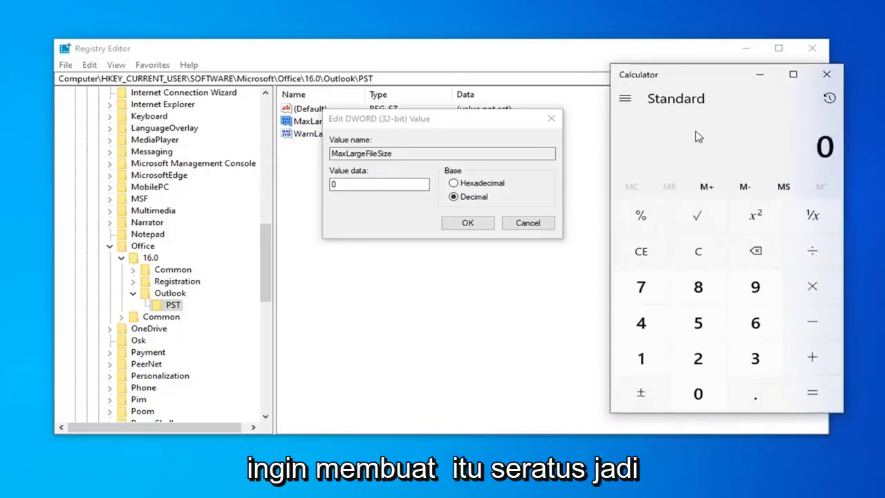
type("100")
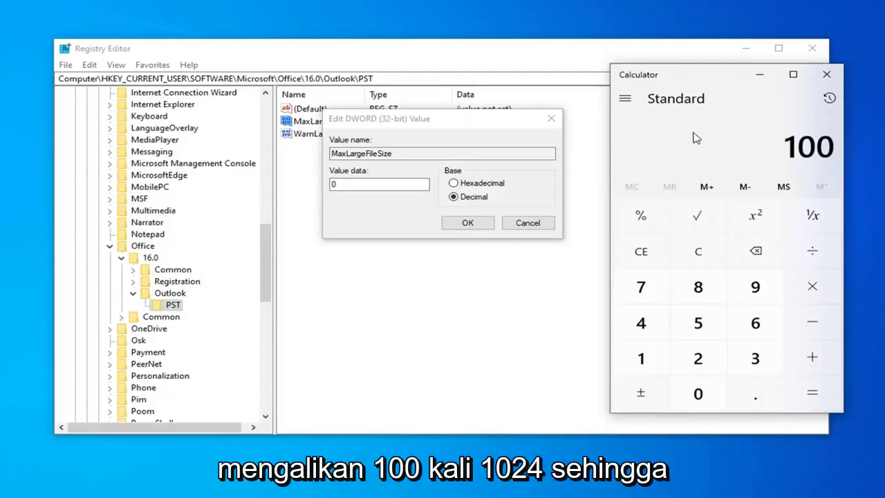
key("asterisk")
type("1024")
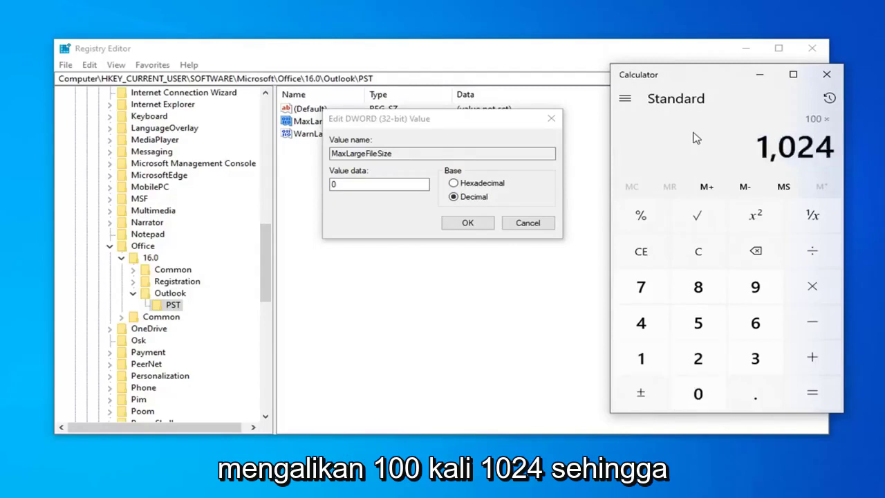
key("Return")
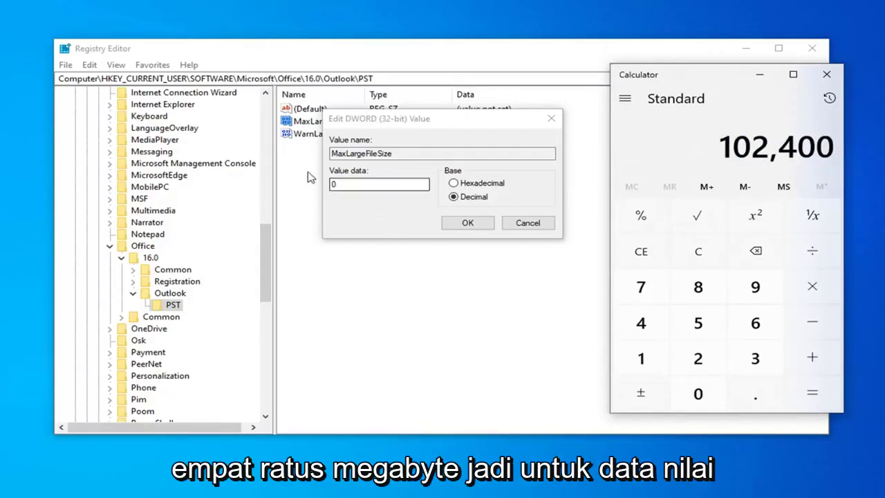
Back in Registry Editor, set the value data of MaxLargeFileSize to 102400 and apply it
left_click(335, 185)
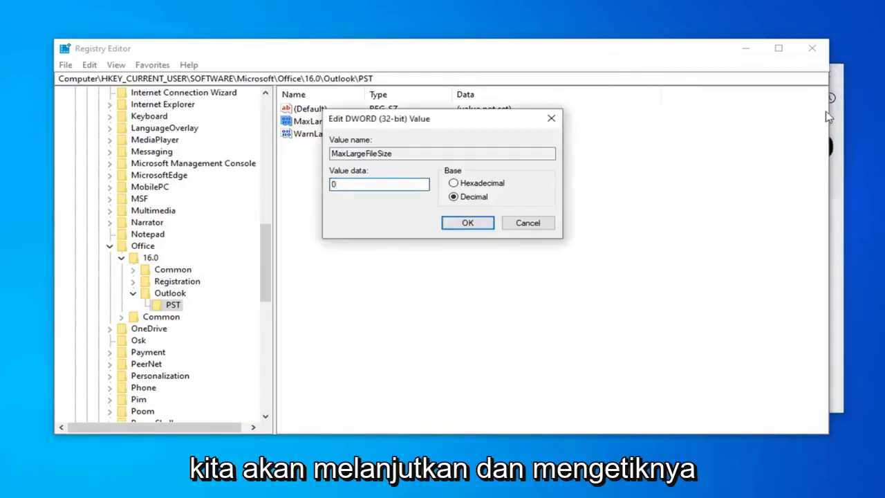
left_click(839, 123)
left_click_drag(728, 80, 871, 104)
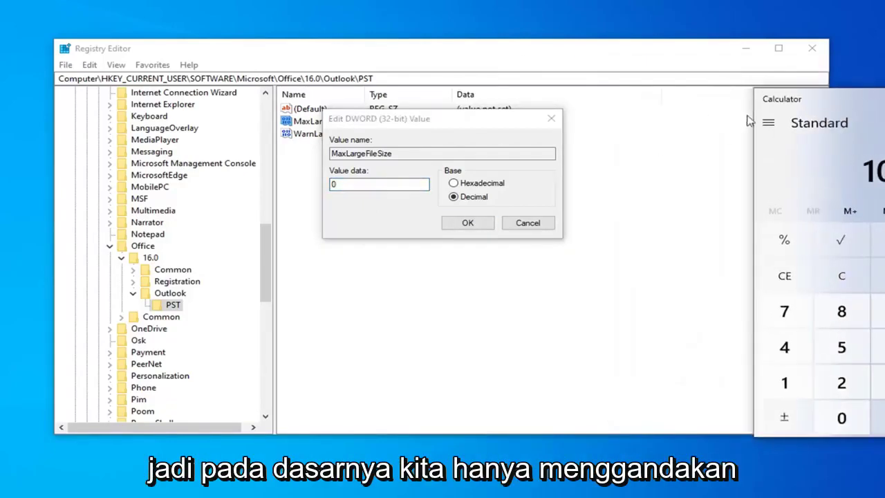
left_click_drag(810, 108, 783, 108)
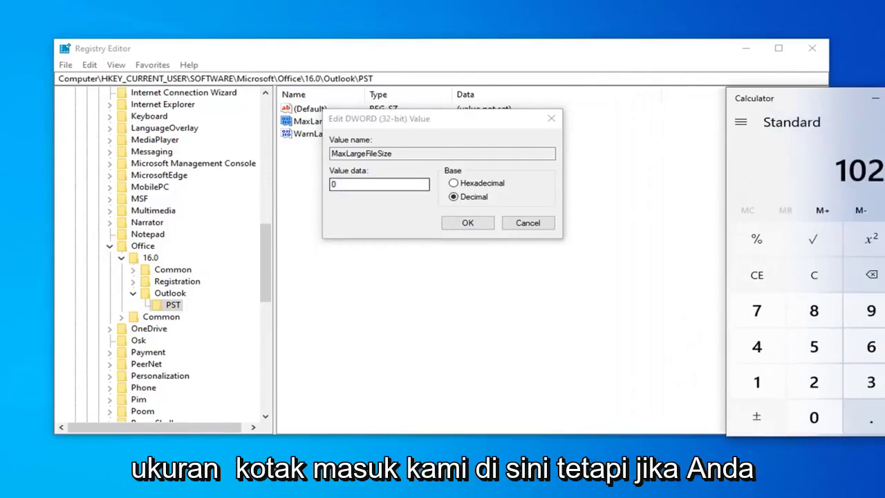
left_click(324, 187)
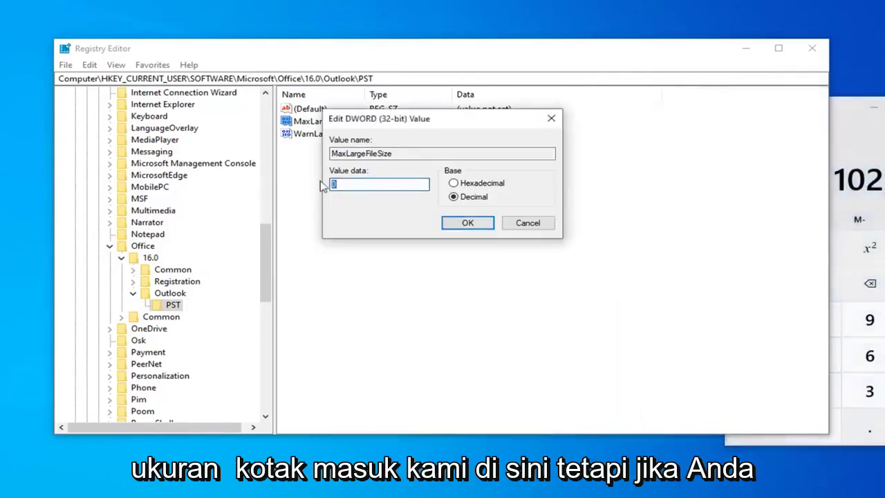
type("1024")
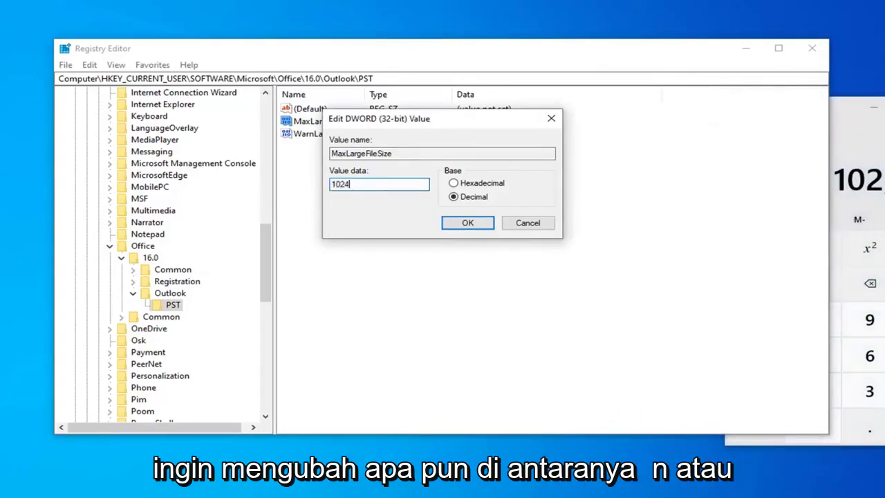
type("00")
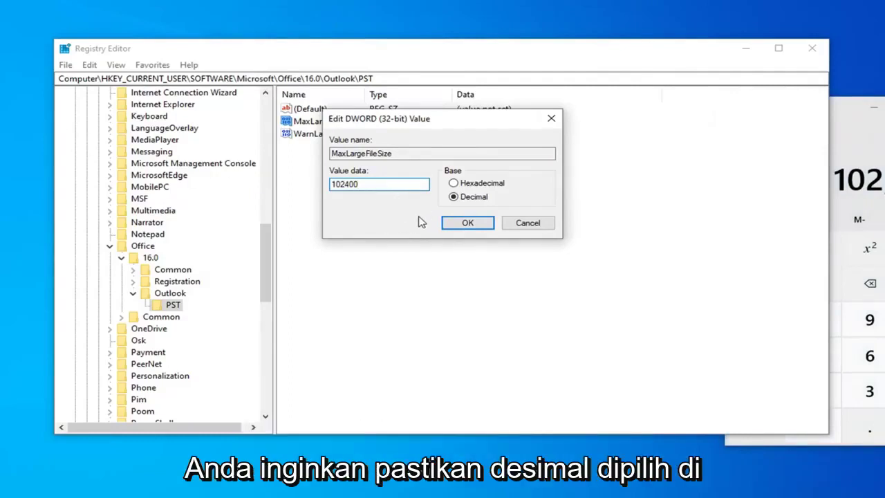
left_click(468, 224)
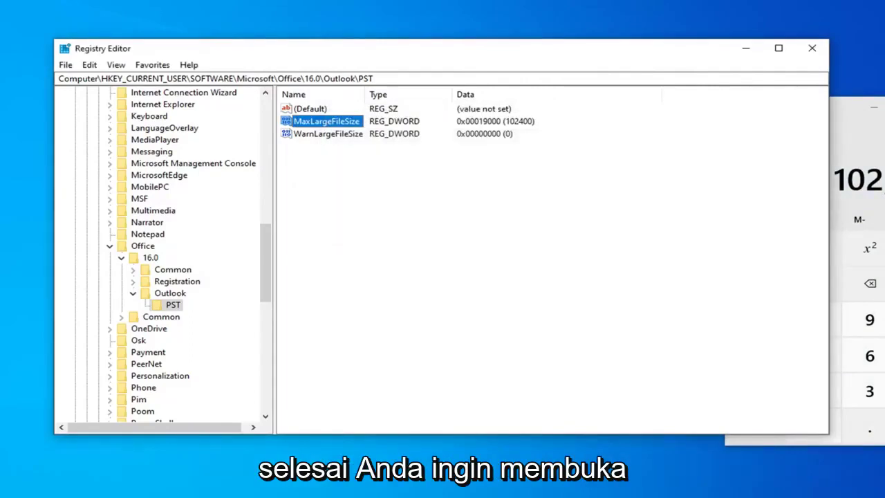
Open the WarnLargeFileSize value for editing and move its dialog clear of the value list
left_click(312, 139)
double_click(319, 139)
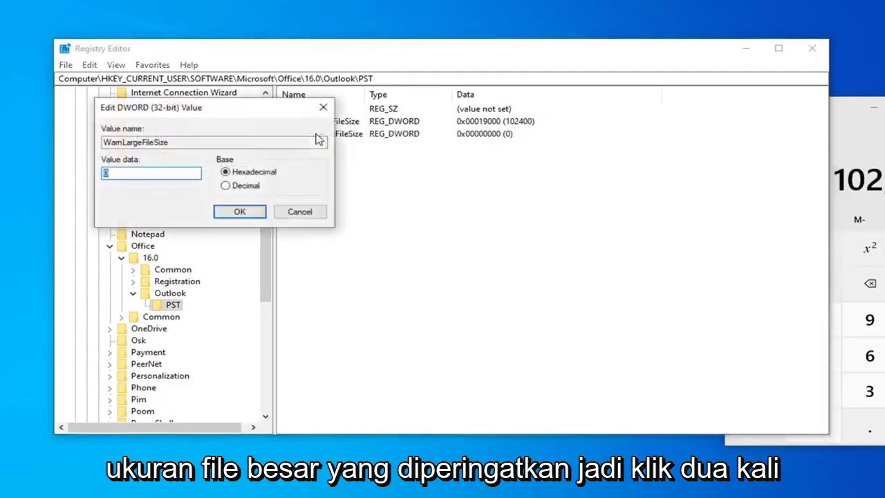
left_click_drag(236, 110, 295, 181)
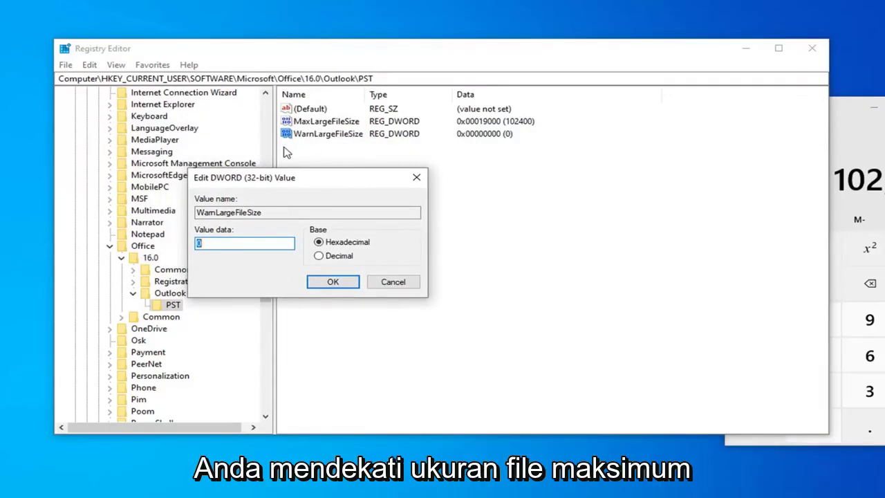
Bring Calculator fully into view and multiply the maximum file size result by 0.95
left_click(848, 138)
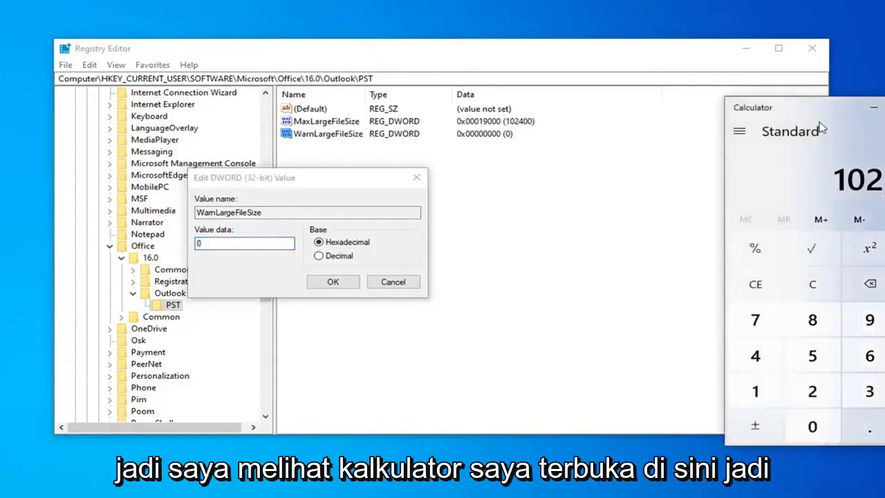
left_click_drag(813, 118, 683, 148)
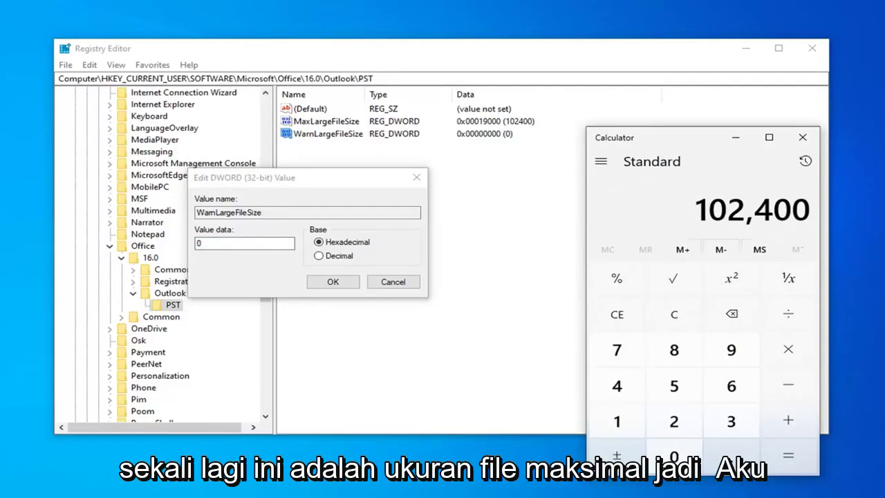
key("asterisk")
type("0.95")
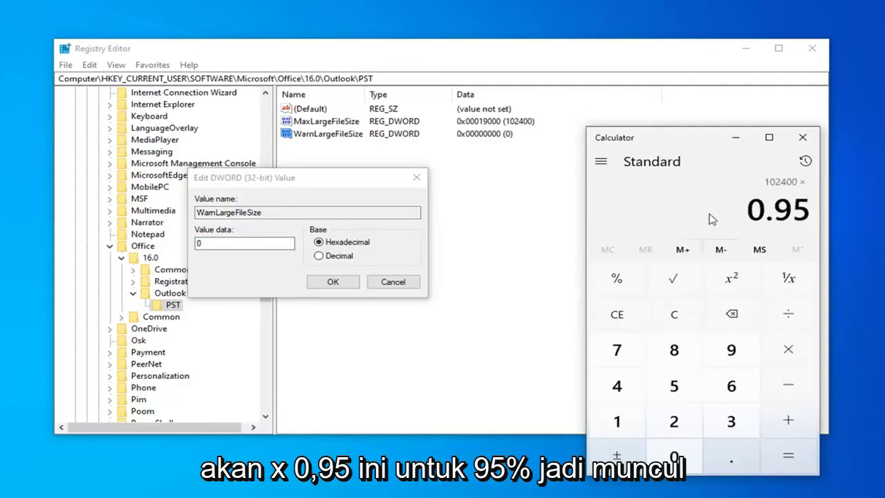
key("Return")
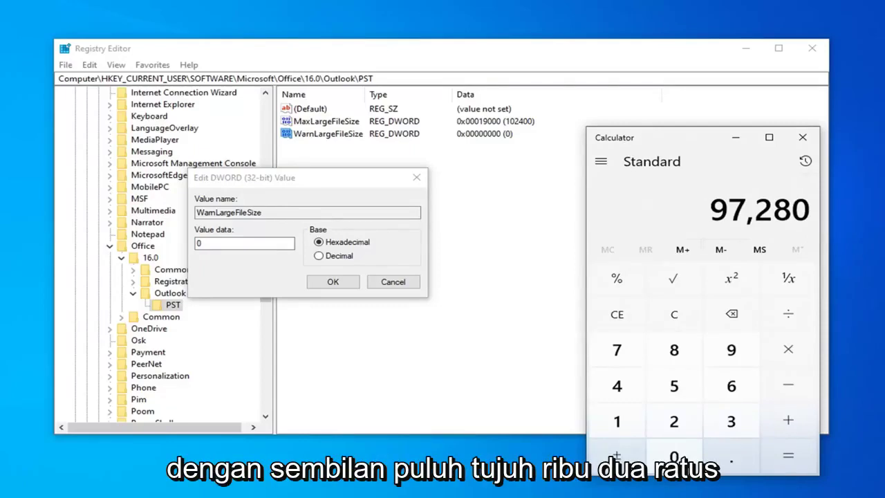
Back in Registry Editor, set the WarnLargeFileSize value data to 97280 in decimal base and apply it
left_click(470, 224)
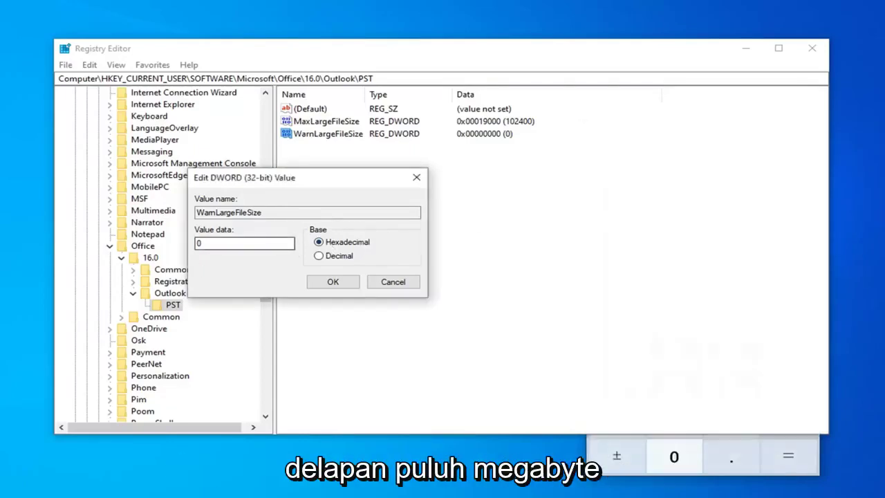
key("alt+Tab")
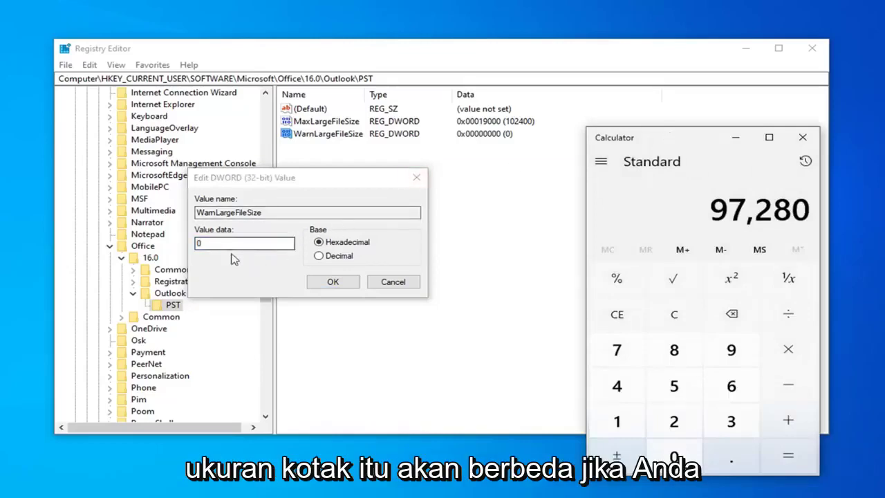
key("alt+Tab")
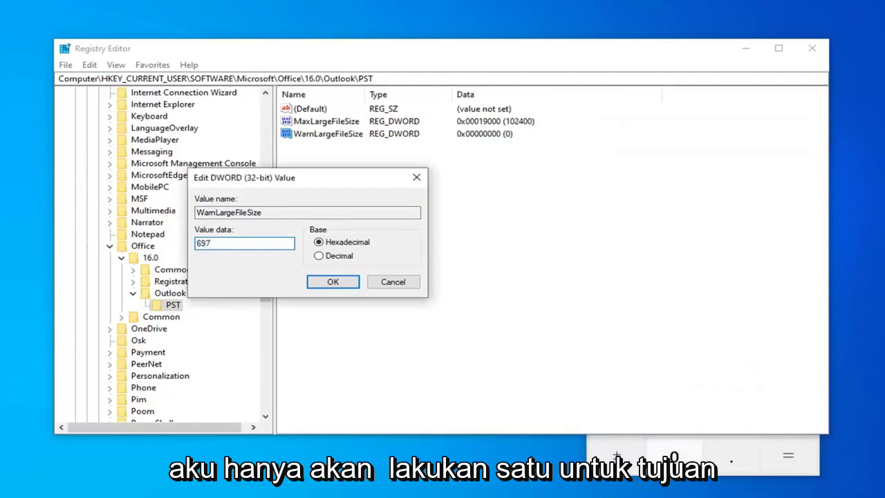
type("9")
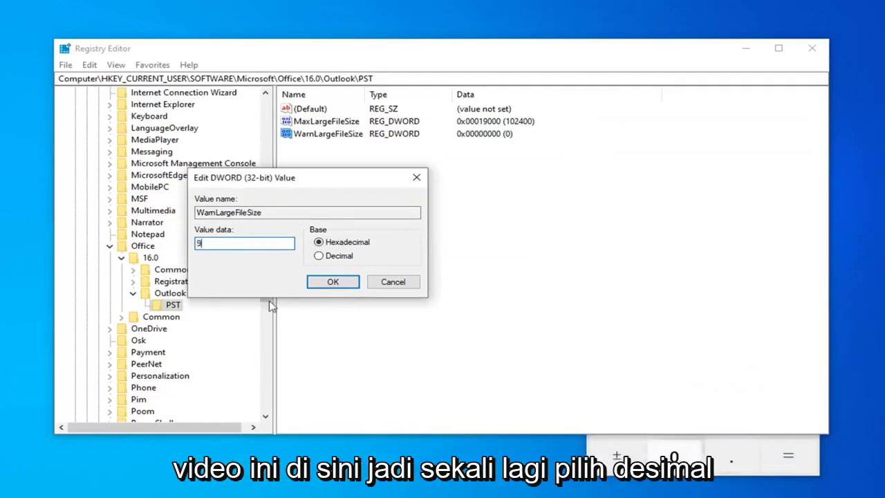
left_click(318, 256)
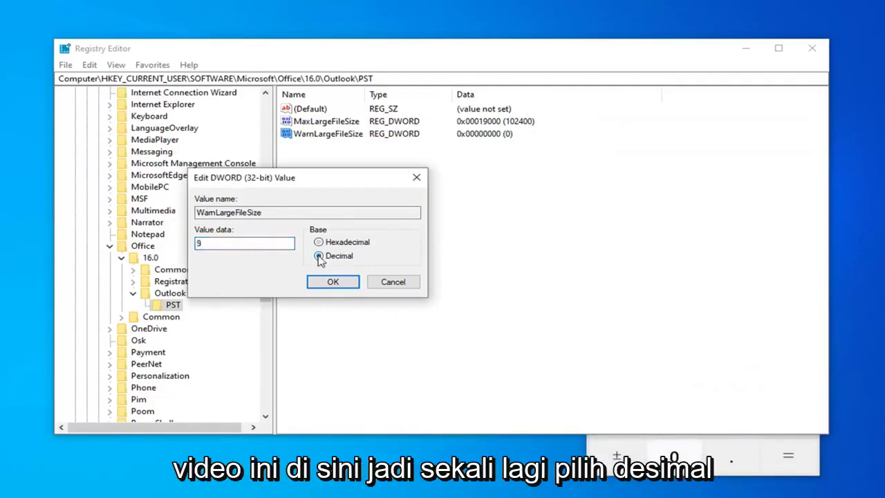
left_click(595, 470)
key("alt+Tab")
type("7280")
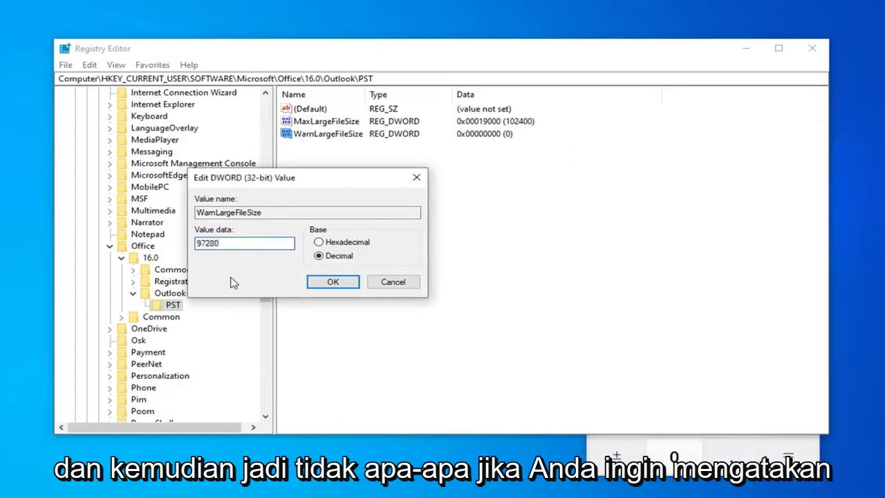
left_click(339, 282)
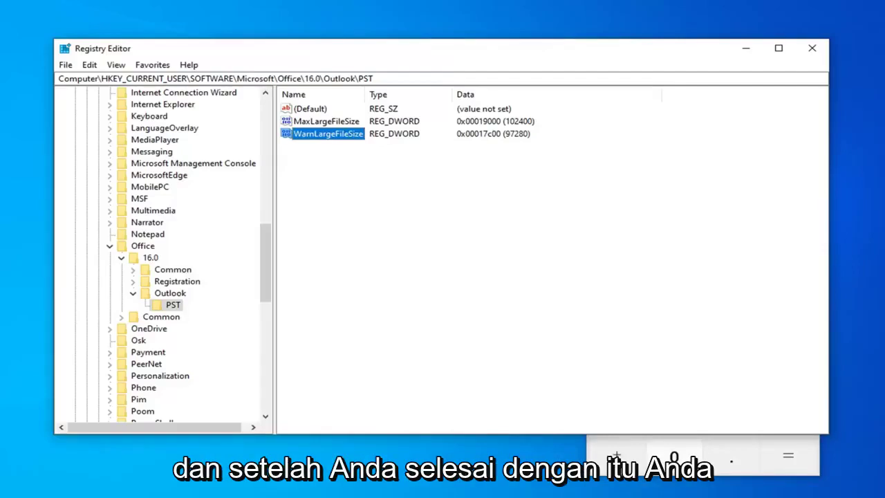
Collapse the expanded registry keys from Outlook back up to HKEY_CURRENT_USER
left_click(133, 293)
left_click(121, 258)
left_click(110, 246)
scroll(223, 271, "up", 15)
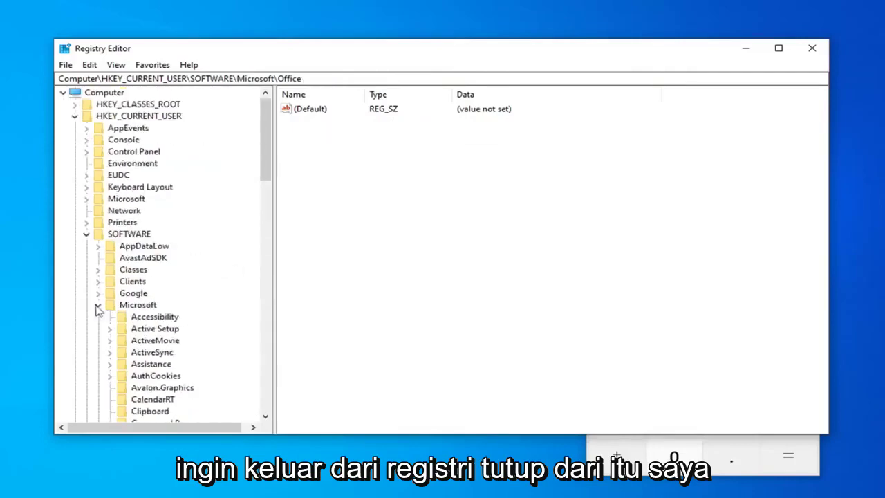
left_click(97, 305)
left_click(86, 233)
left_click(75, 115)
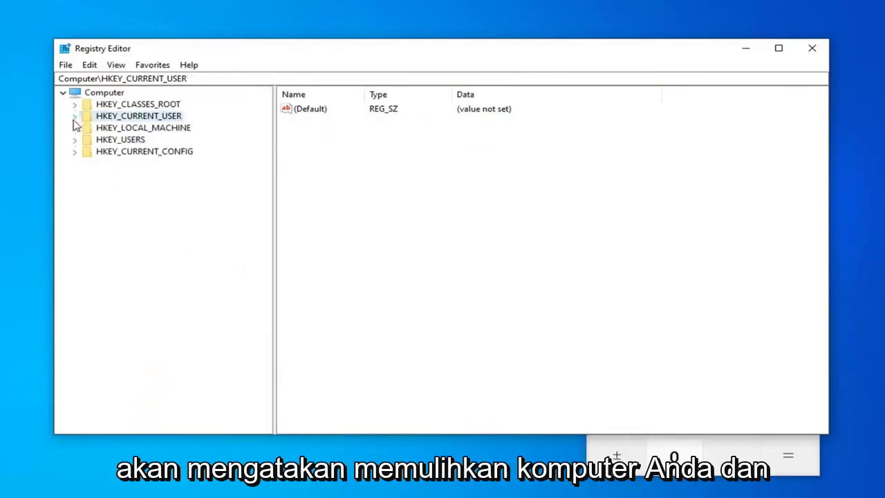
Close Registry Editor and Calculator to return to the desktop
left_click(812, 48)
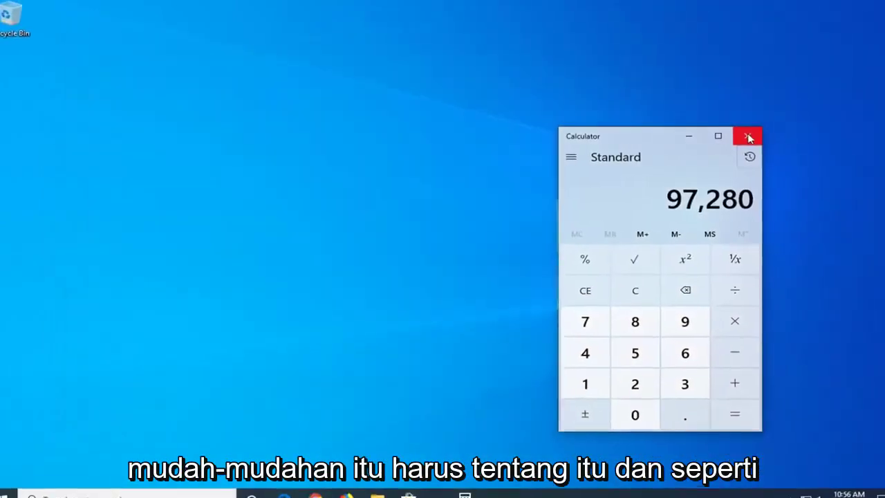
left_click(800, 134)
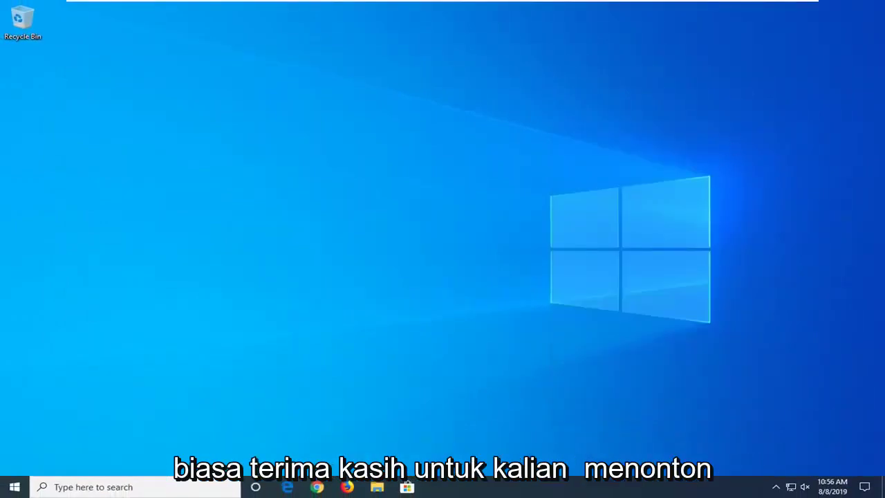